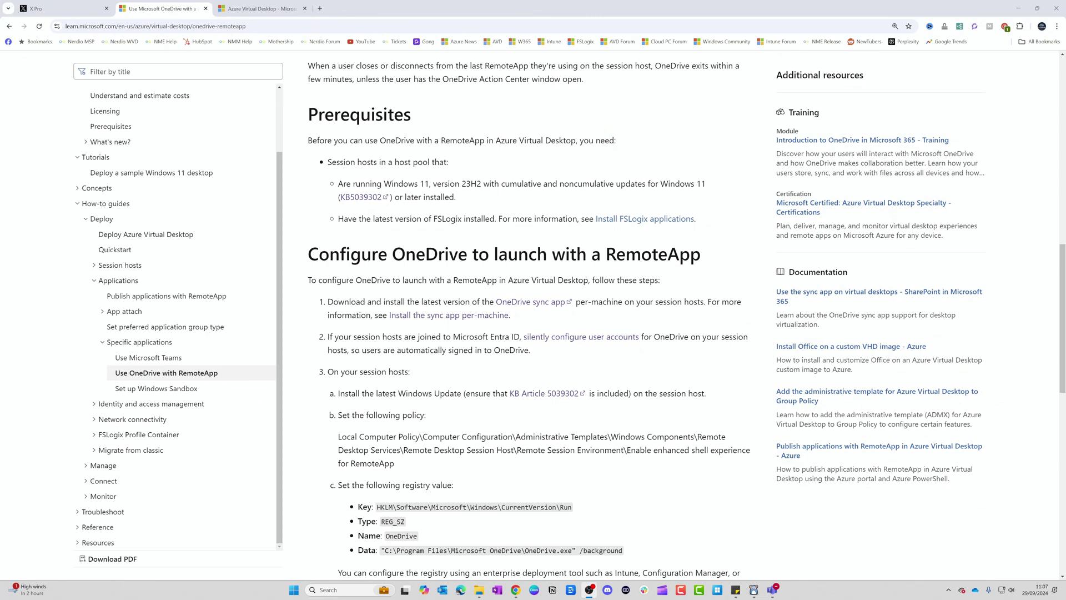
Scroll the article through the OneDrive RemoteApp configuration steps to 'Test OneDrive with a RemoteApp'.
scroll(470, 208, "up", 1)
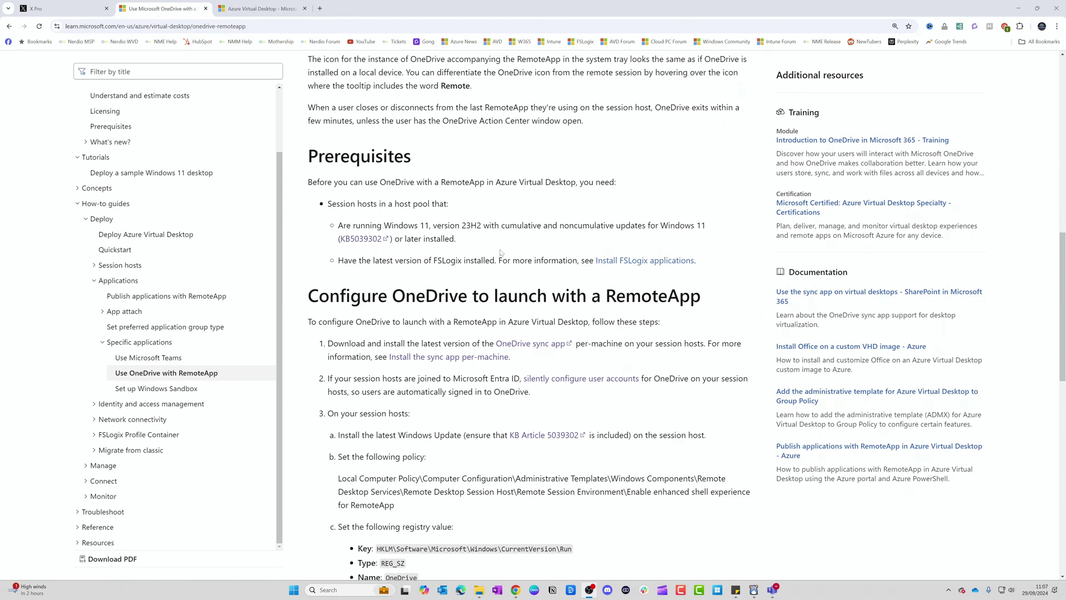
scroll(501, 252, "down", 1)
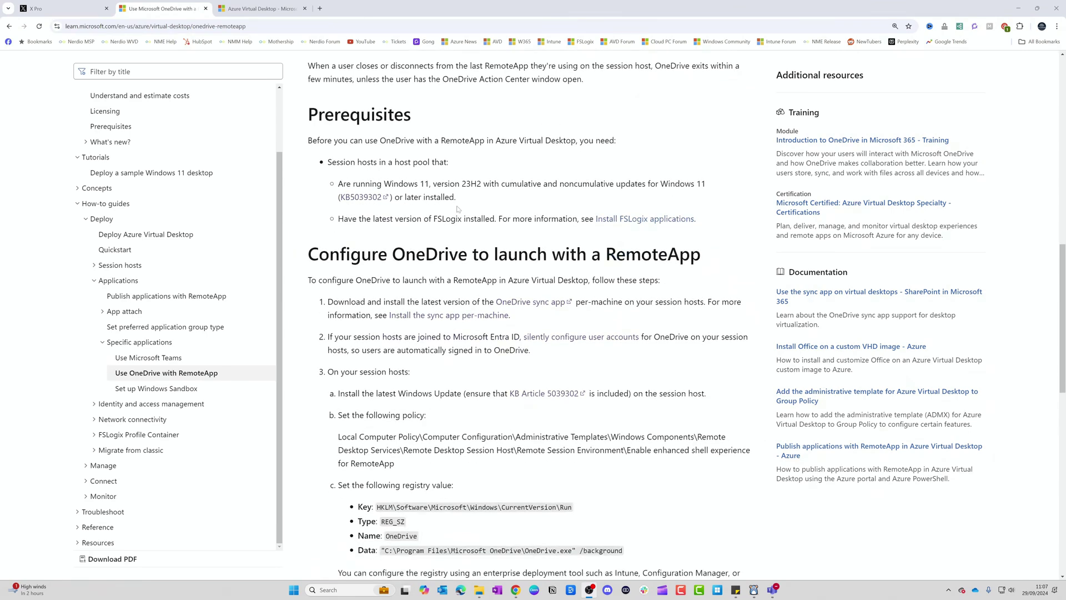
scroll(458, 208, "down", 2)
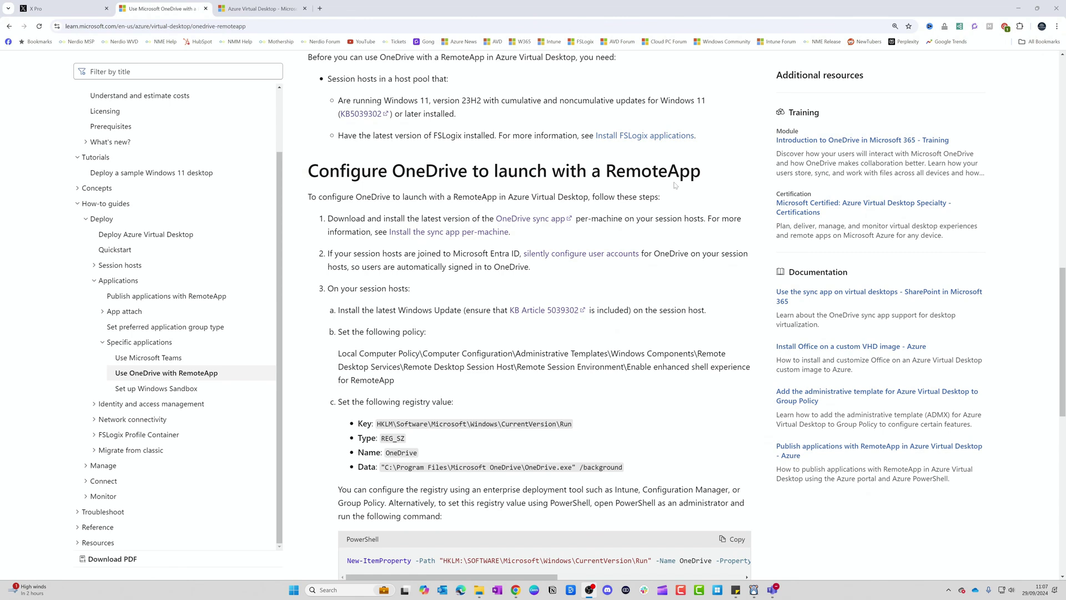
scroll(678, 185, "down", 1)
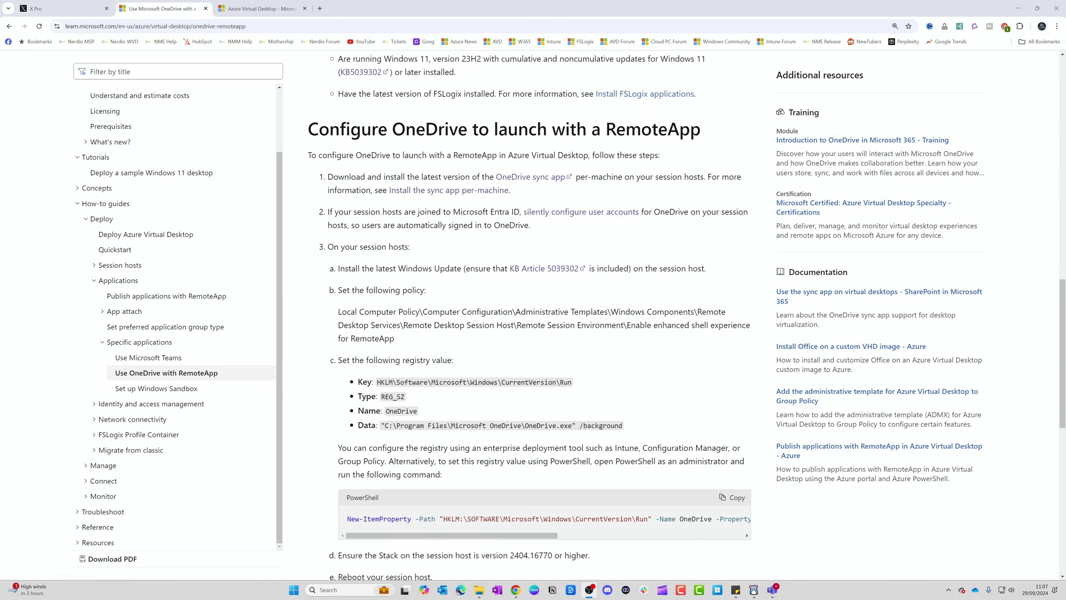
scroll(530, 315, "down", 1)
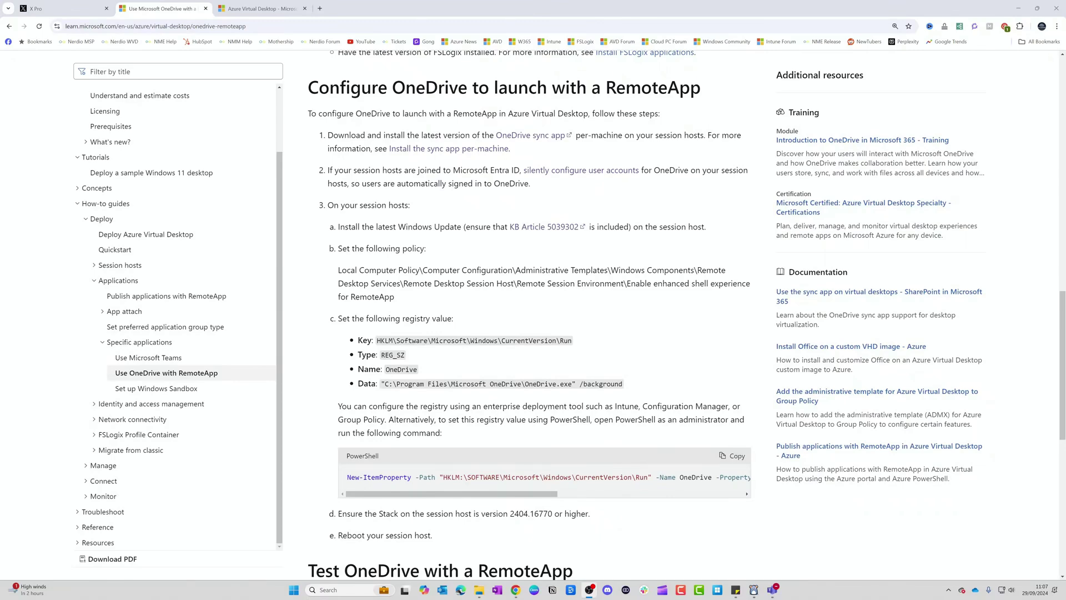
scroll(596, 172, "down", 1)
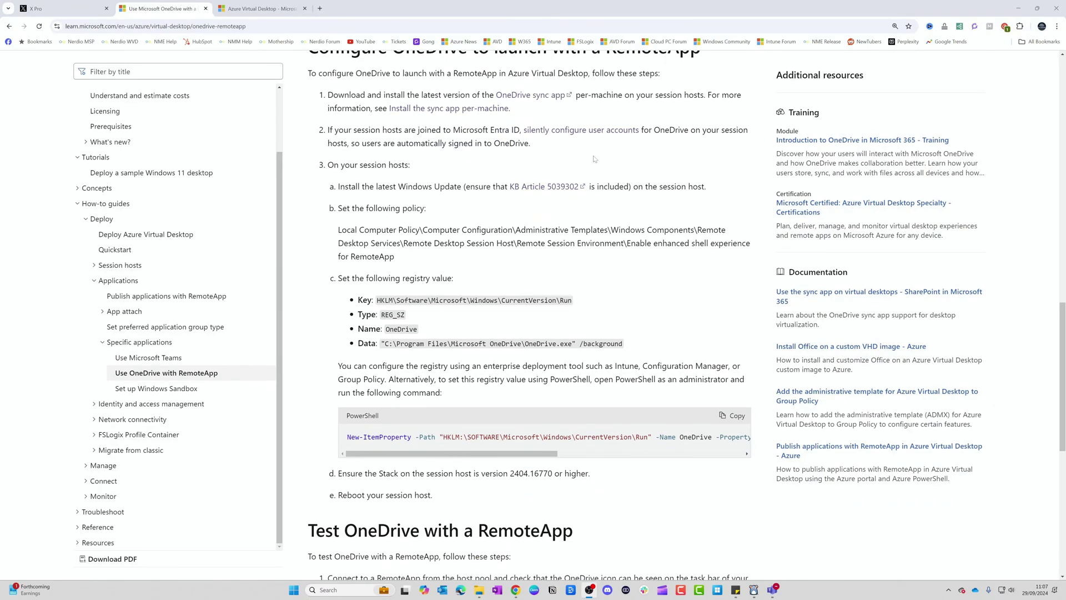
scroll(407, 177, "down", 1)
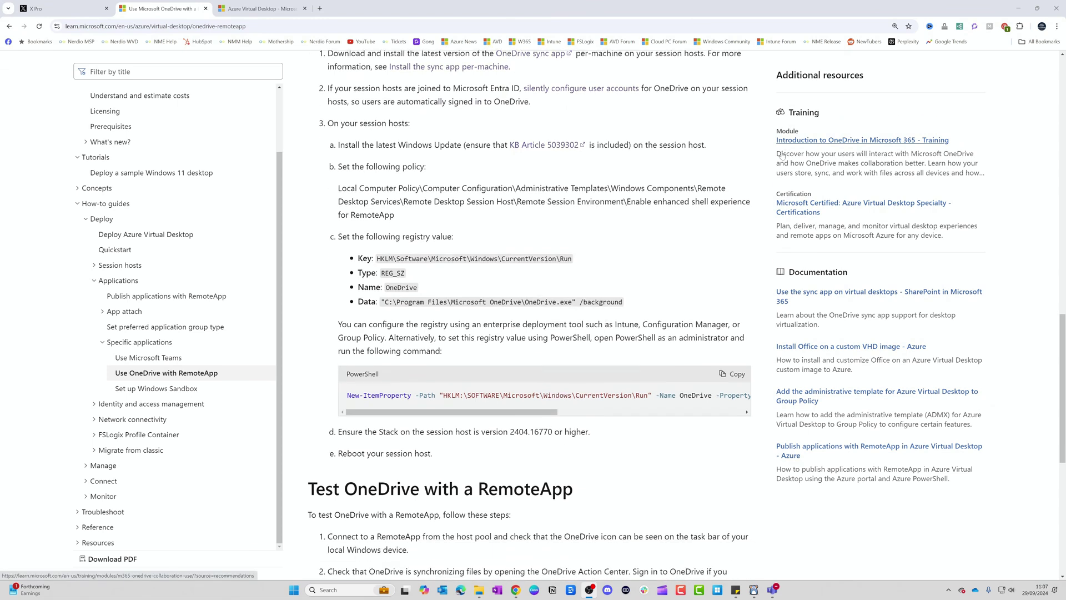
left_click_drag(404, 187, 673, 217)
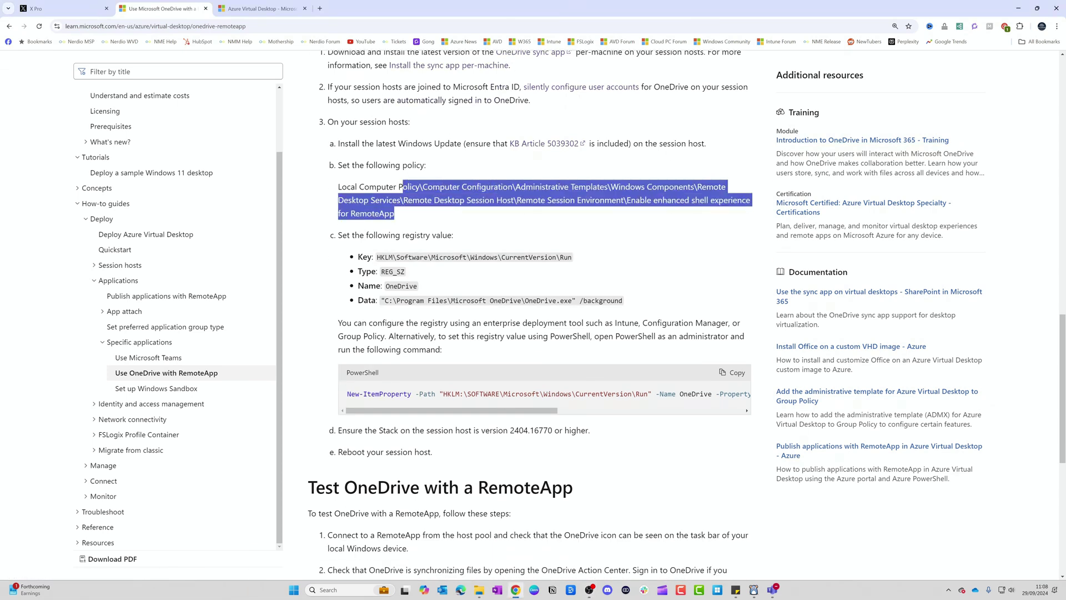
left_click(673, 218)
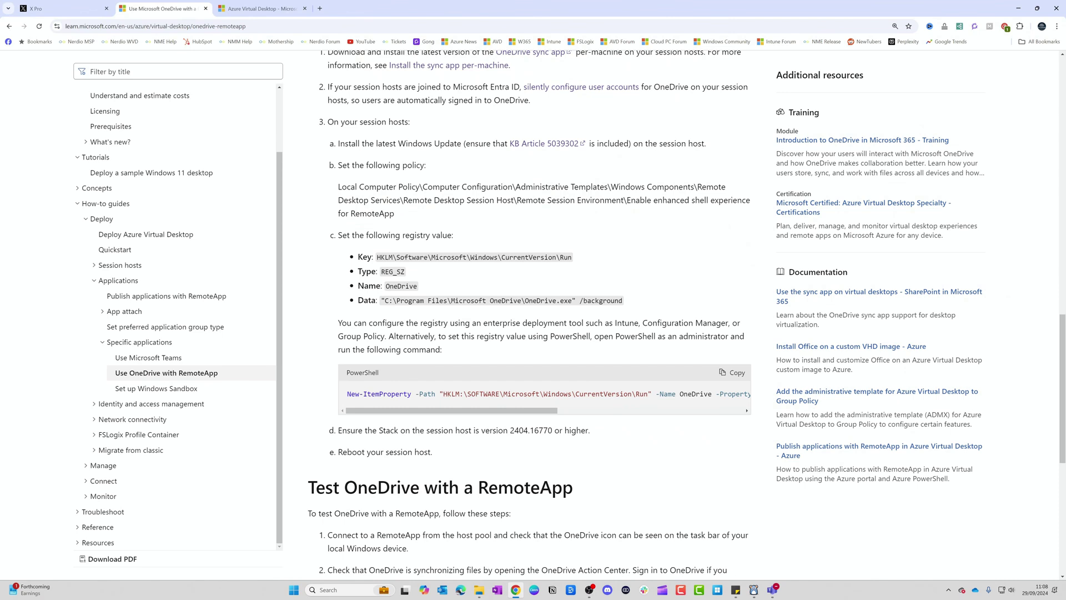
left_click_drag(458, 187, 550, 187)
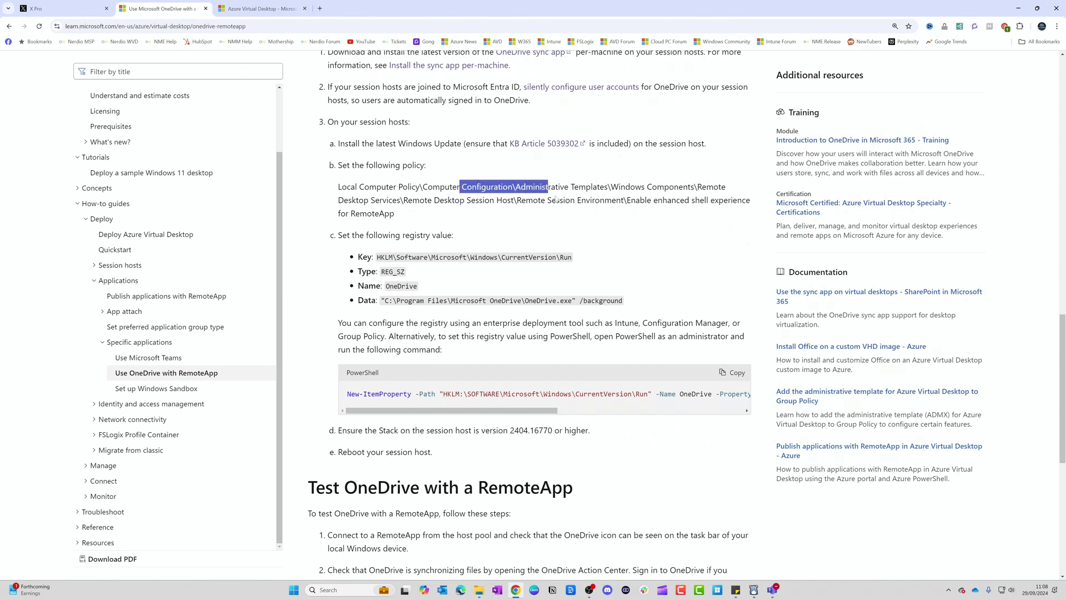
left_click(549, 187)
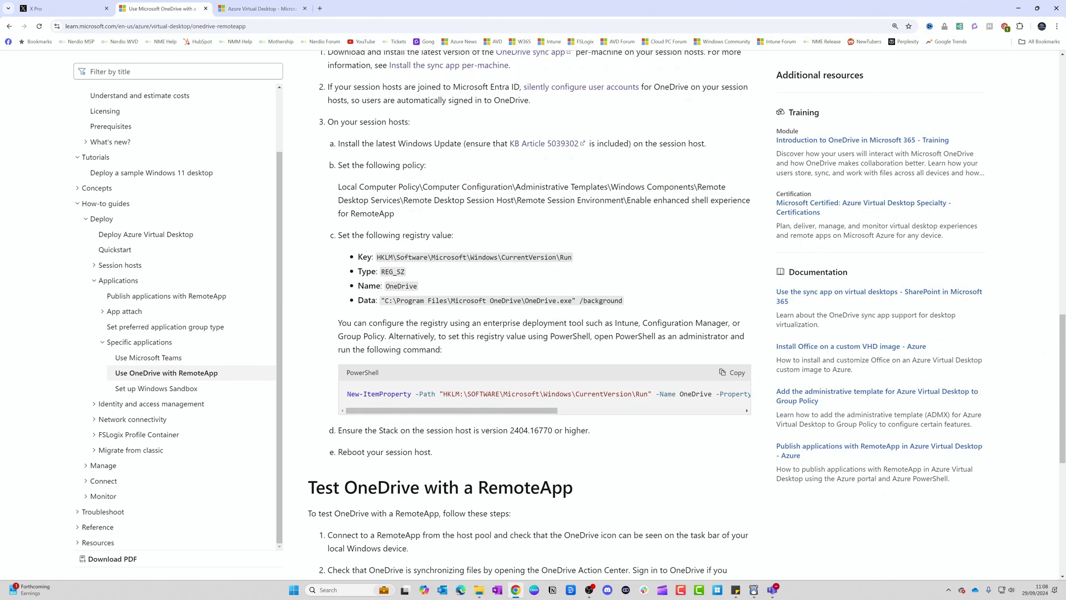
scroll(471, 199, "down", 1)
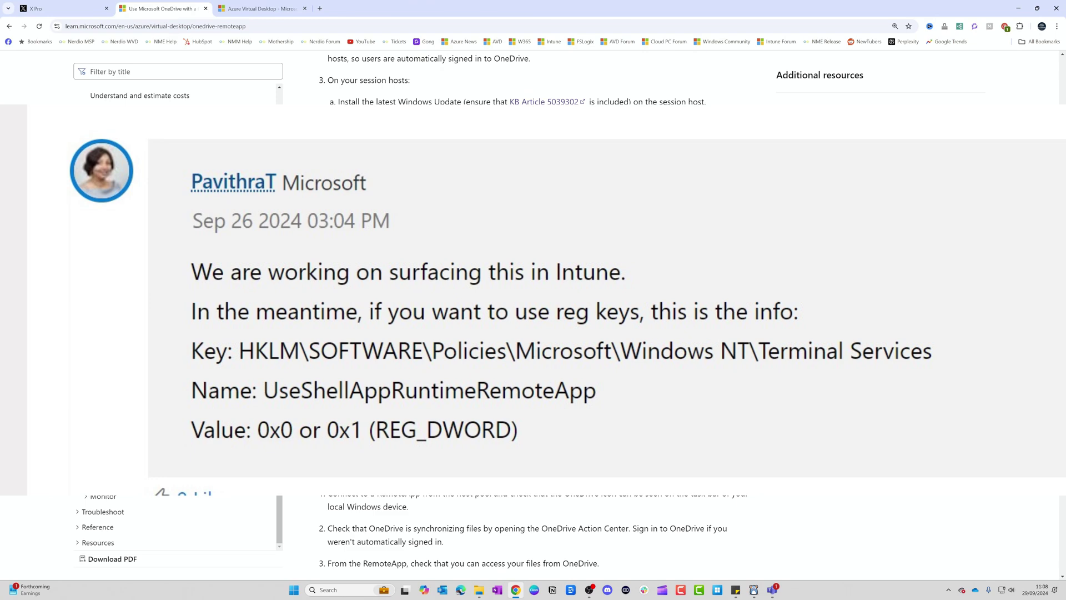
Scroll further down the article's OneDrive RemoteApp configuration steps.
scroll(452, 214, "down", 1)
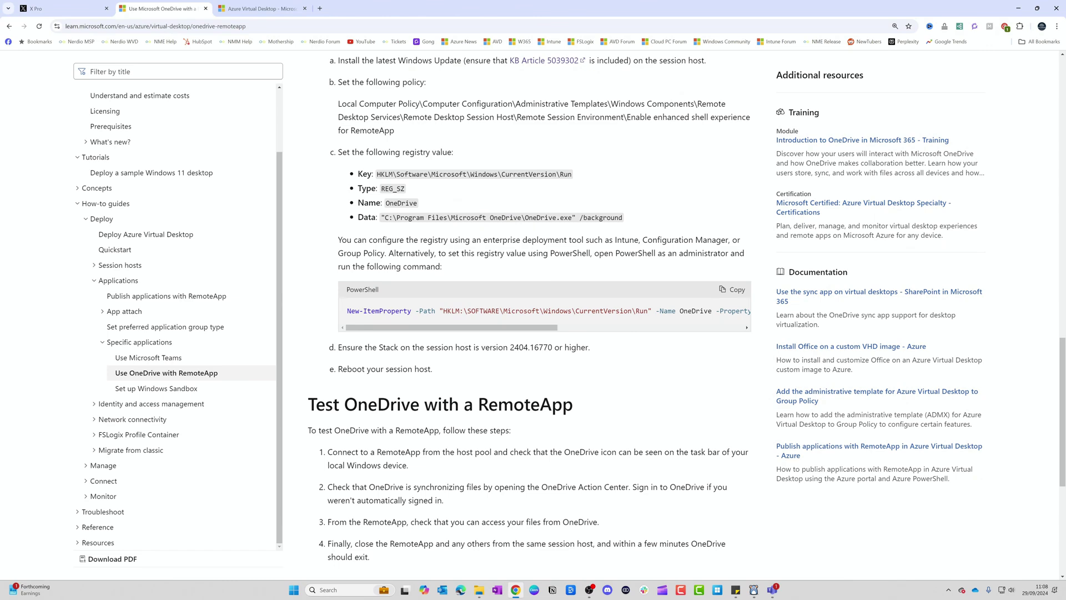
scroll(452, 305, "down", 1)
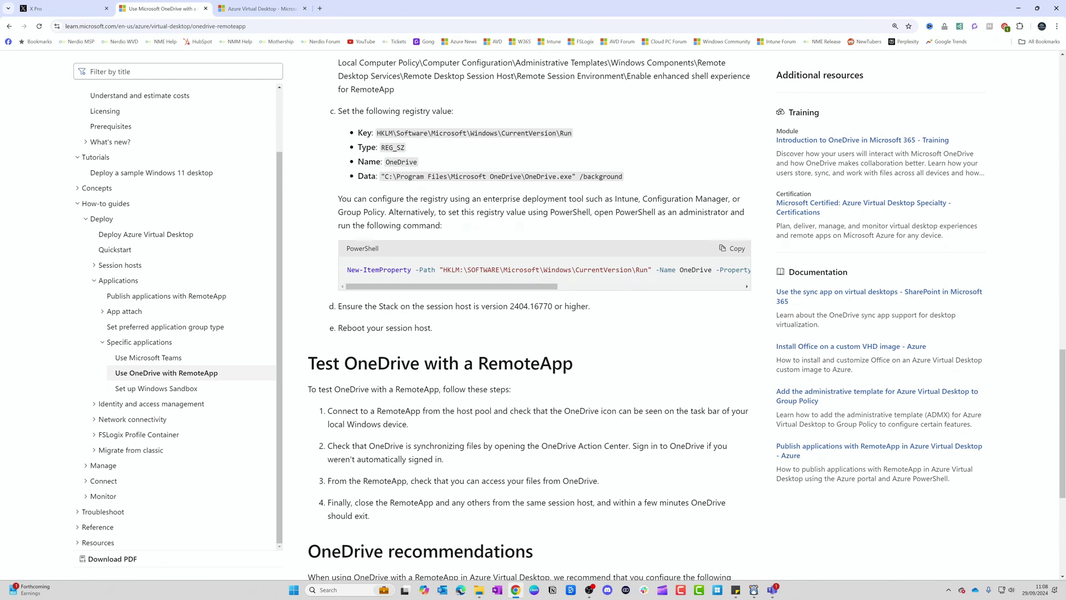
scroll(526, 267, "down", 1)
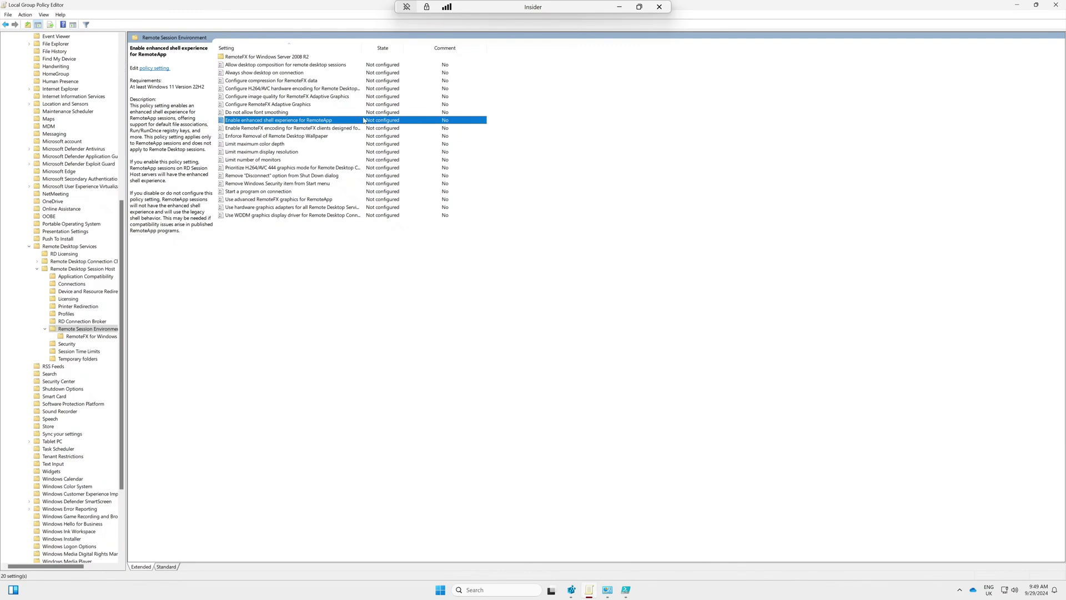
Set the 'Enable enhanced shell experience for RemoteApp' policy to Enabled and apply it.
double_click(322, 122)
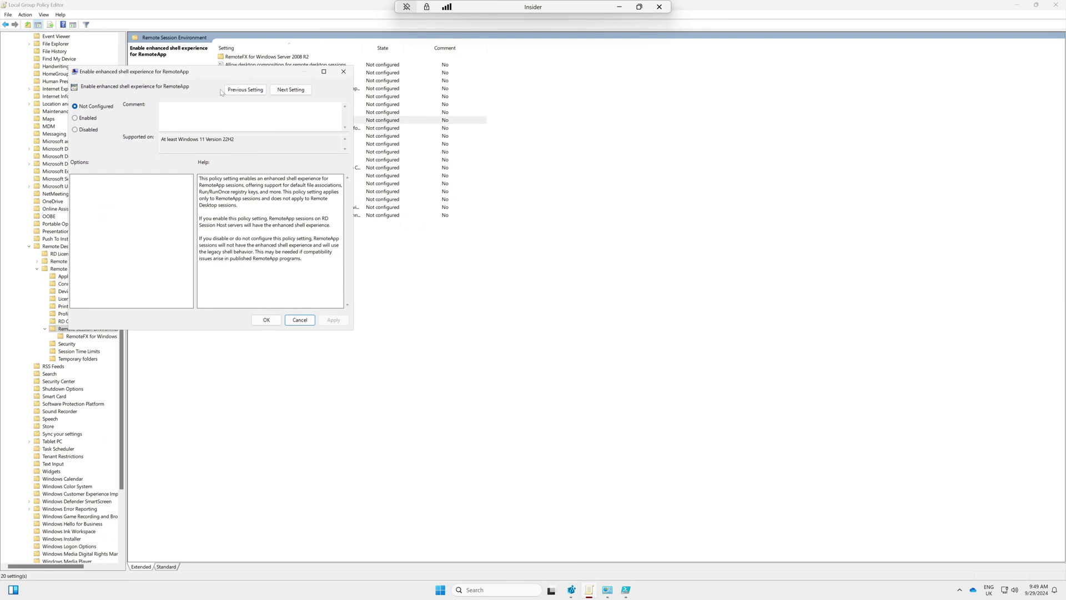
left_click(96, 117)
left_click(323, 320)
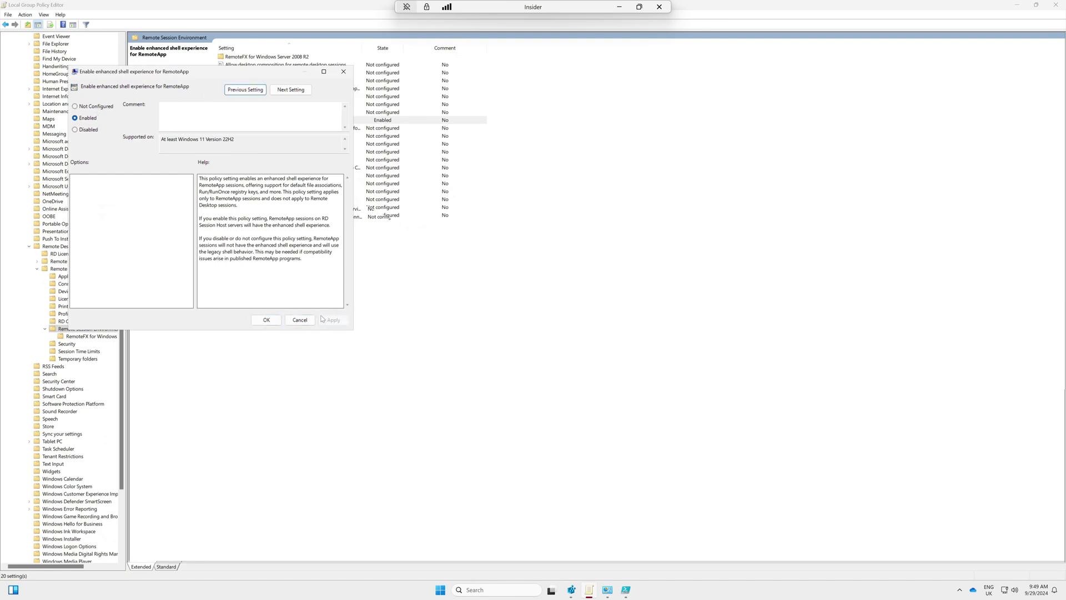
left_click(267, 320)
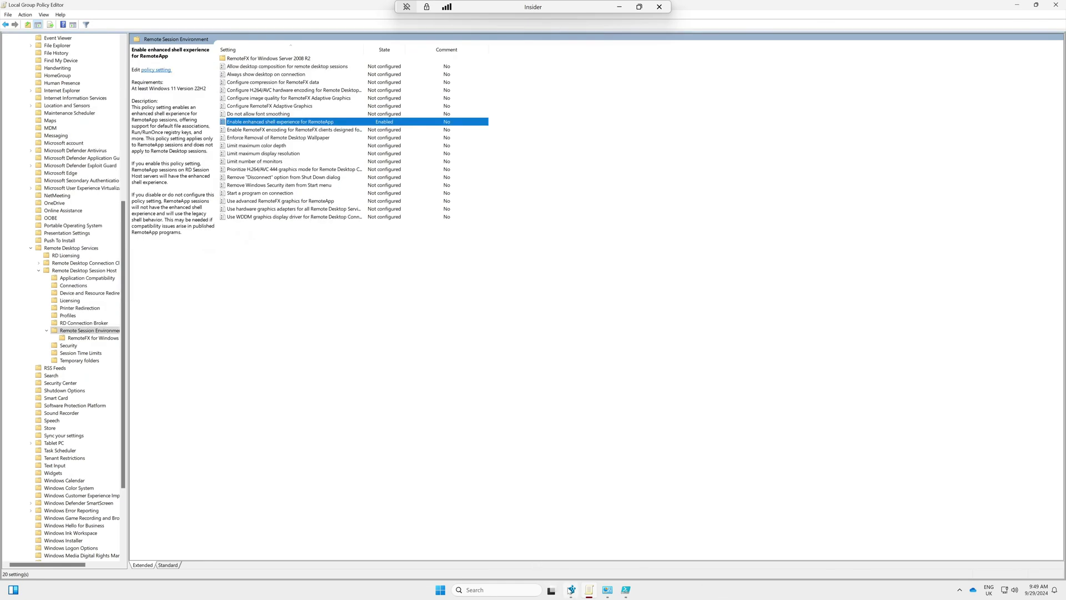
left_click(621, 593)
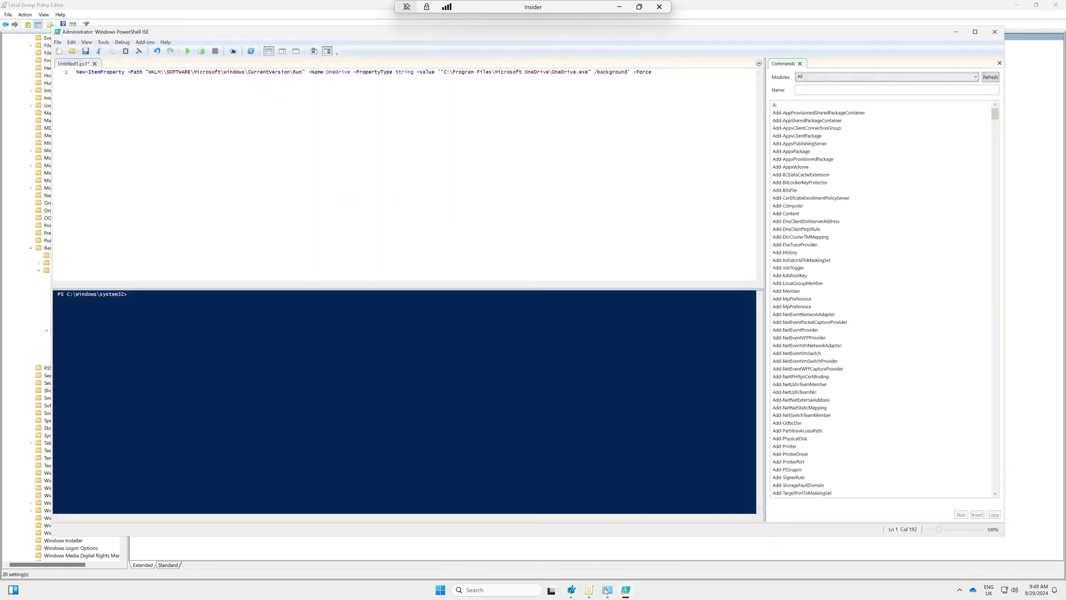
Run New-ItemProperty adding a OneDrive value 'OneDrive.exe /background' under HKLM Run.
left_click_drag(118, 72, 263, 72)
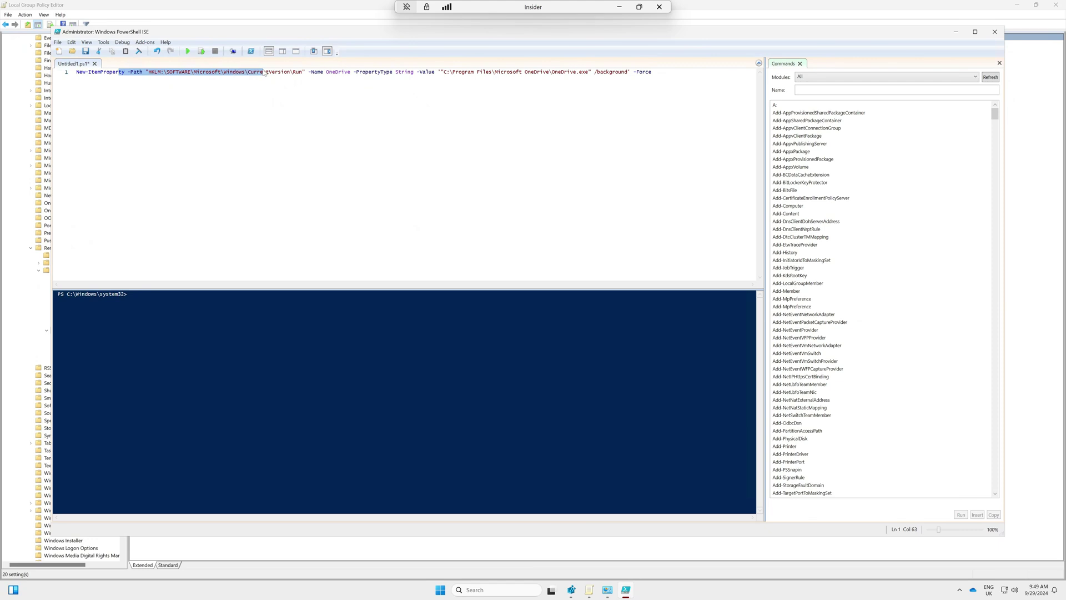
left_click(256, 73)
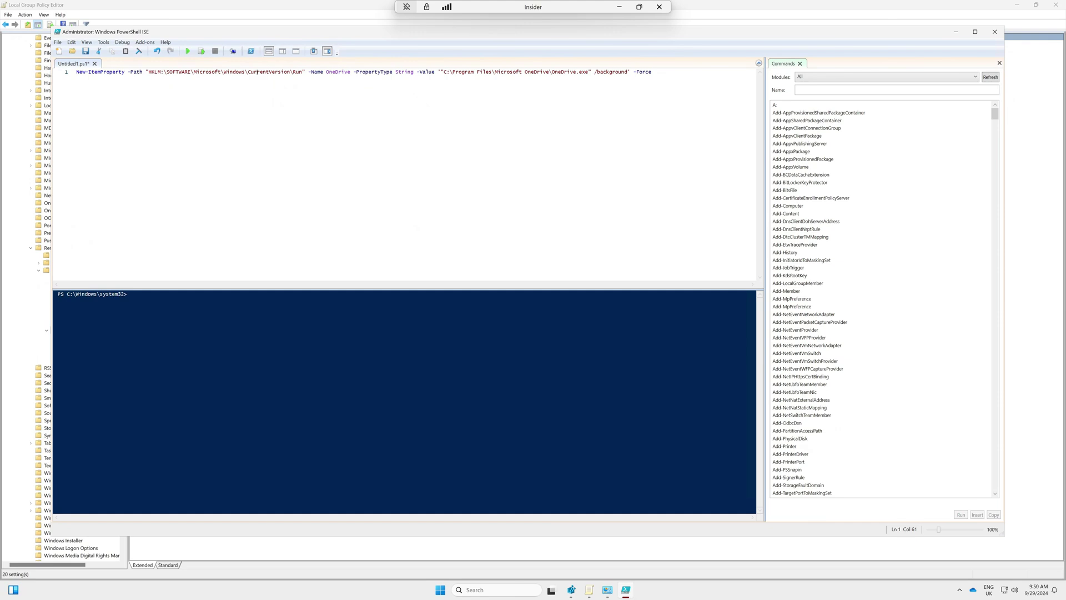
left_click(188, 52)
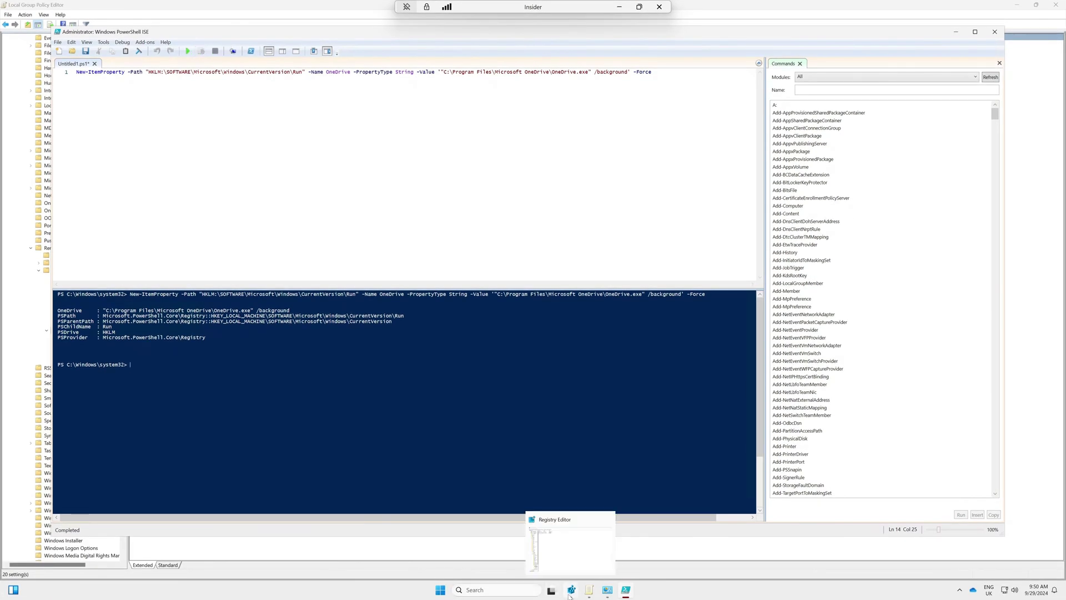
Verify the OneDrive value's data in Registry Editor's Run key, then close Registry Editor.
left_click(571, 592)
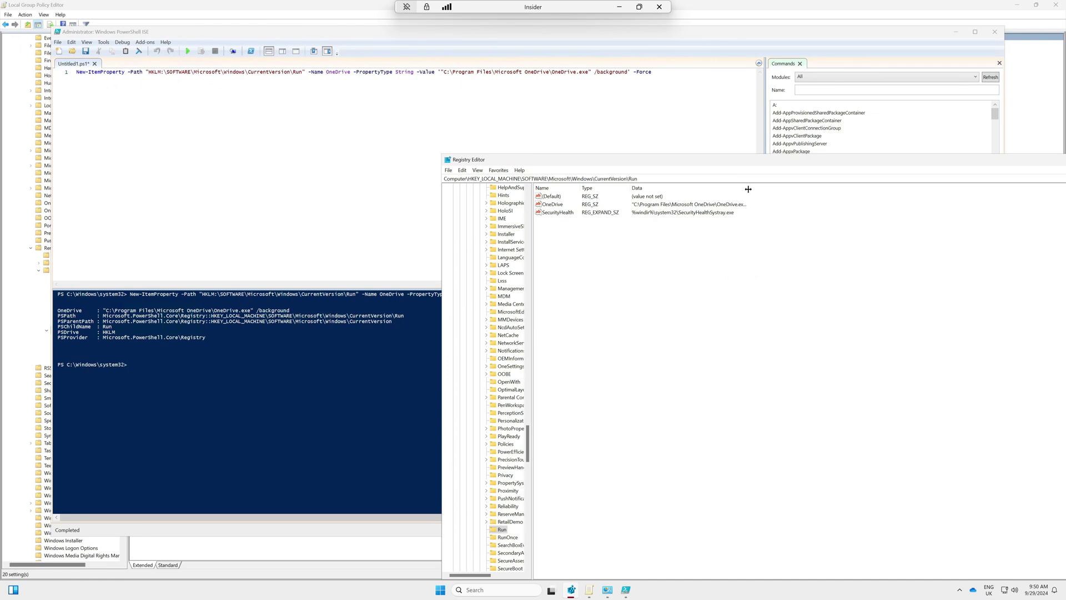
left_click_drag(748, 189, 774, 189)
left_click_drag(774, 187, 860, 199)
key("alt+F4")
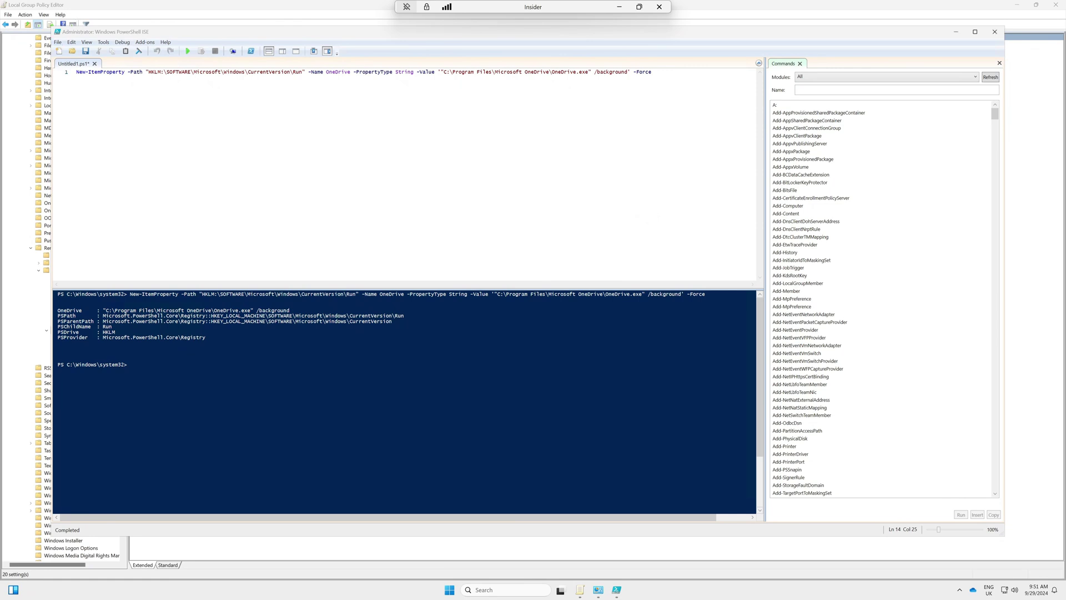
left_click(450, 72)
left_click(436, 72)
Sign out of the remote session by running LOGOFF in Command Prompt.
left_click(141, 11)
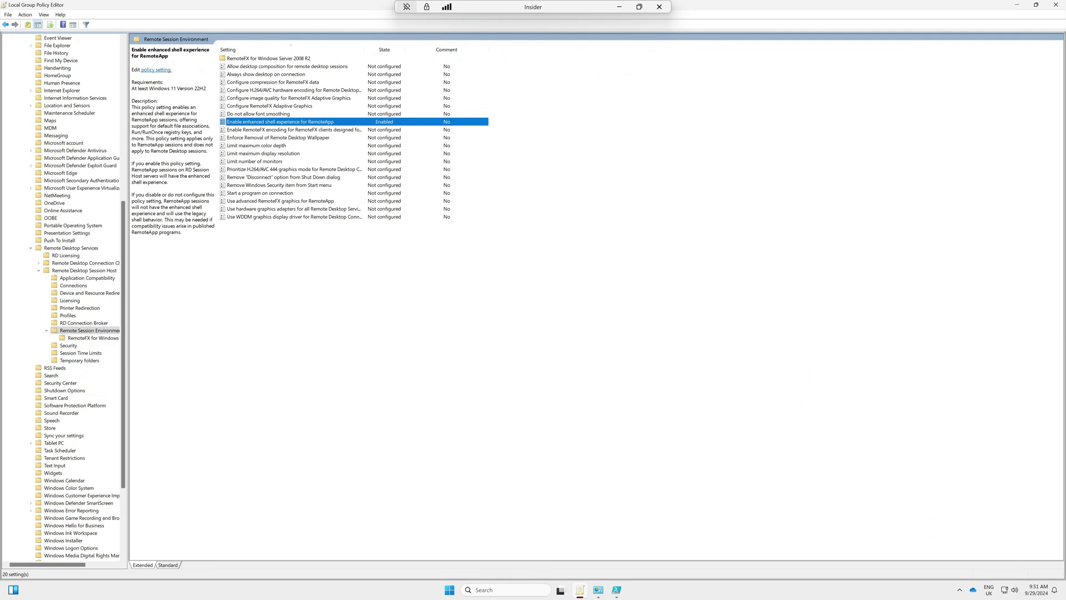
left_click(449, 592)
type("cmd")
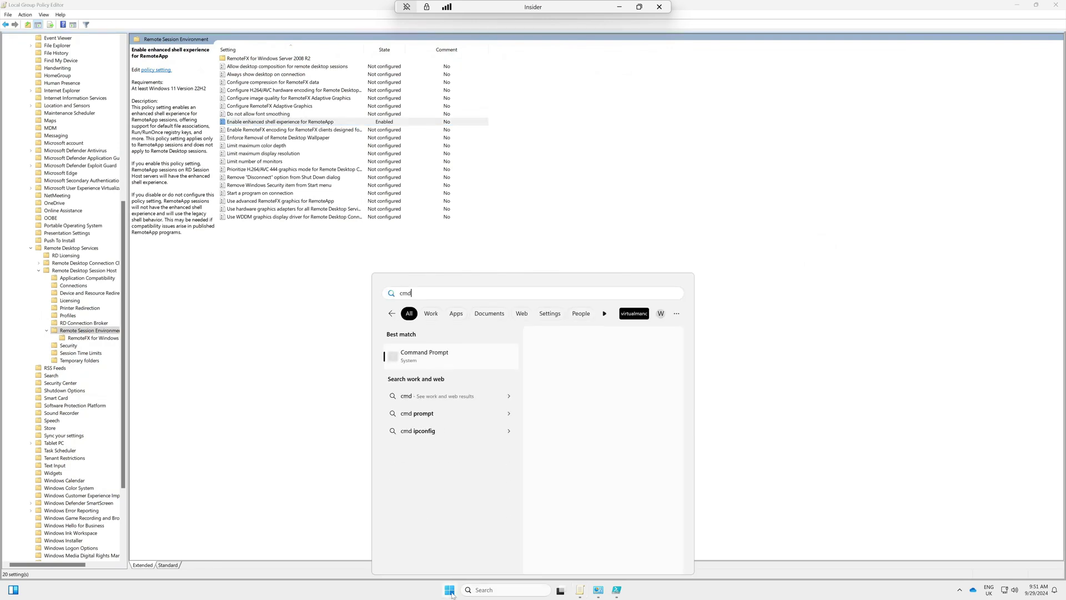
left_click(422, 356)
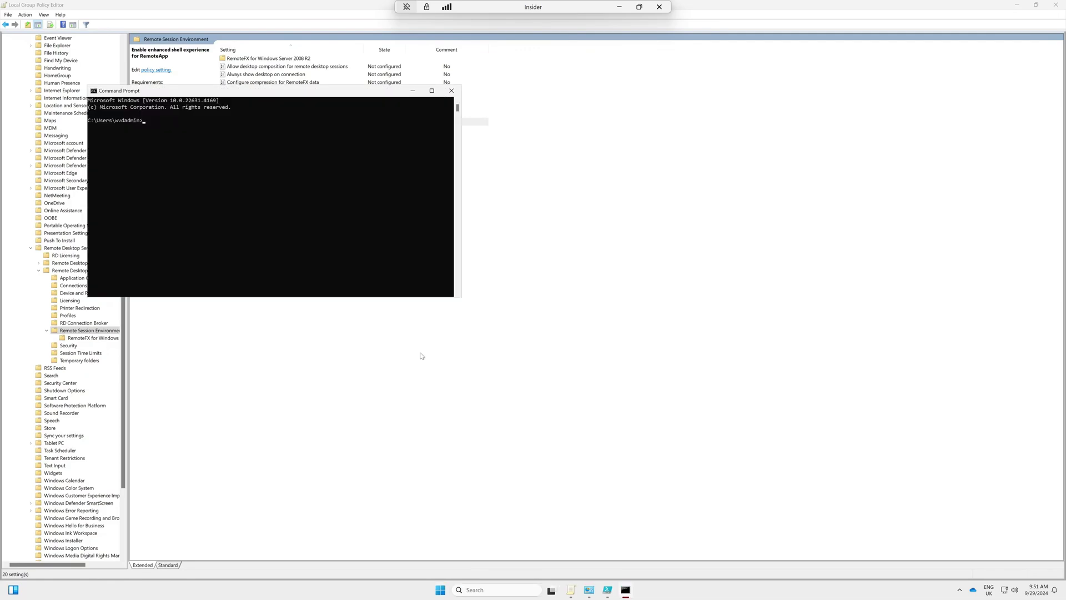
type("LOGOFF")
key("Return")
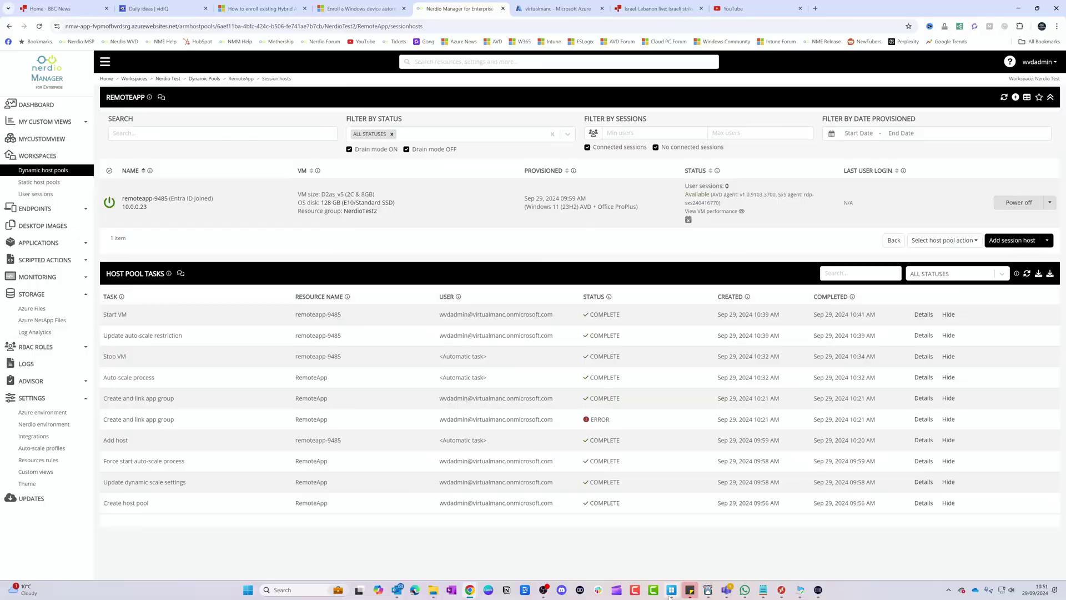
Launch the published Word RemoteApp from the Nerdio Test workspace's Apps list.
left_click(672, 590)
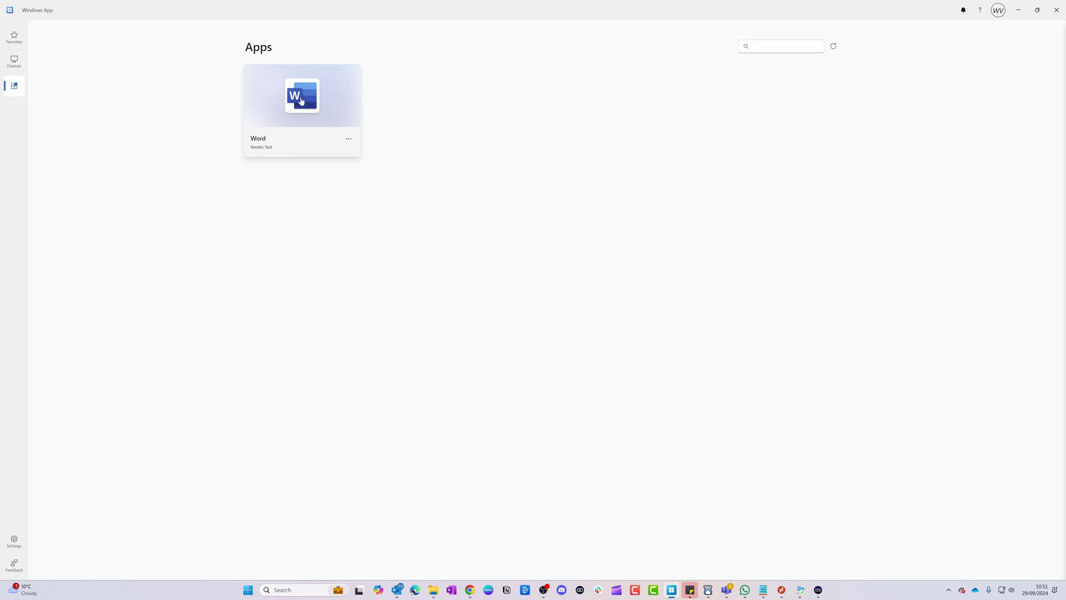
left_click(301, 100)
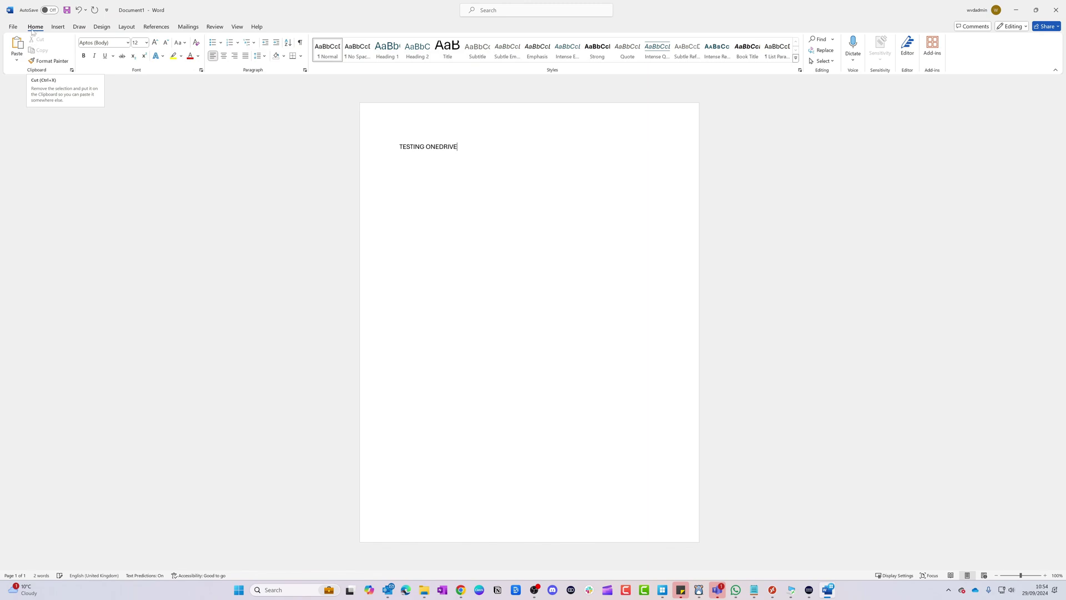
Preview Word's Save As locations, then check OneDrive's sync status in the tray panel.
left_click(13, 26)
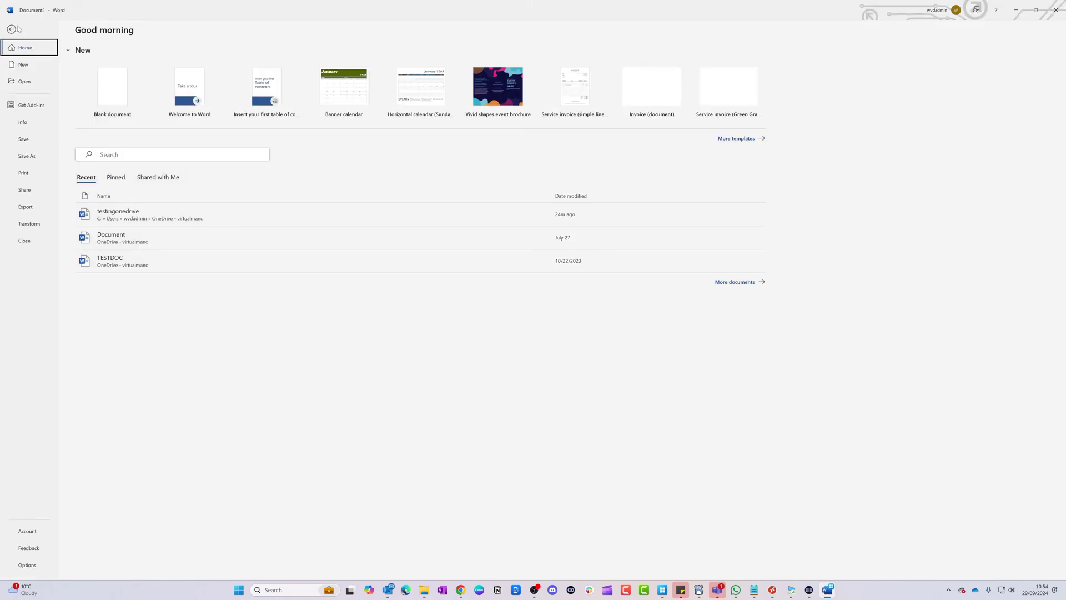
left_click(27, 156)
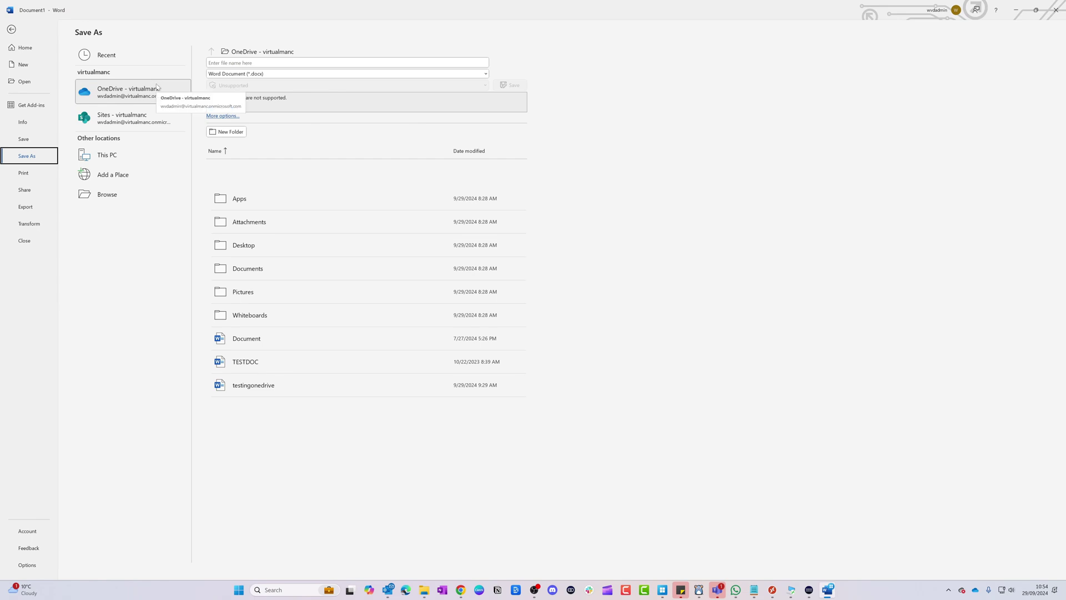
left_click(5, 30)
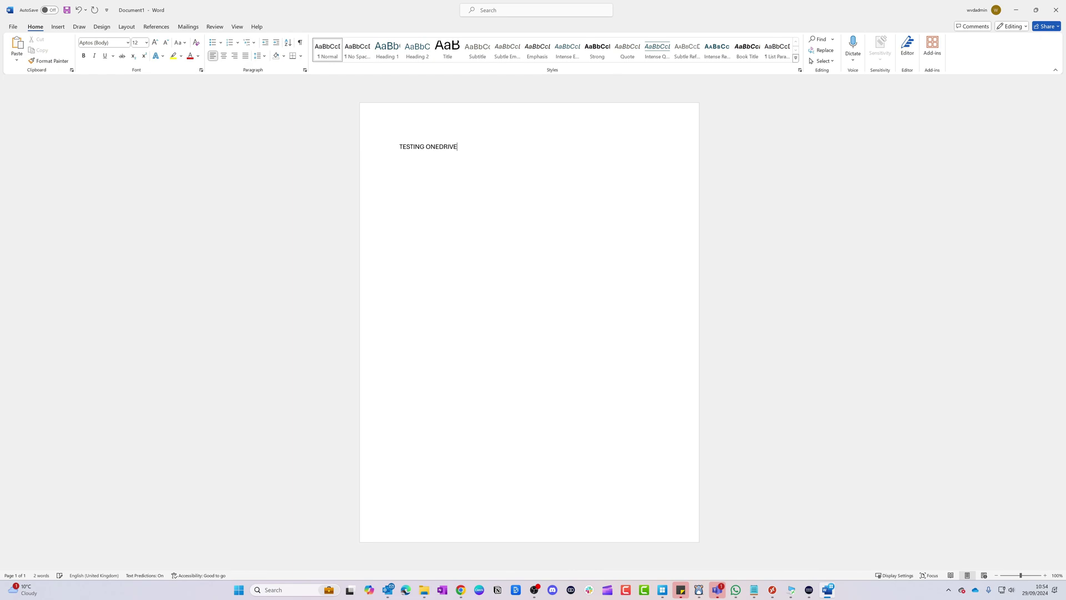
left_click(950, 593)
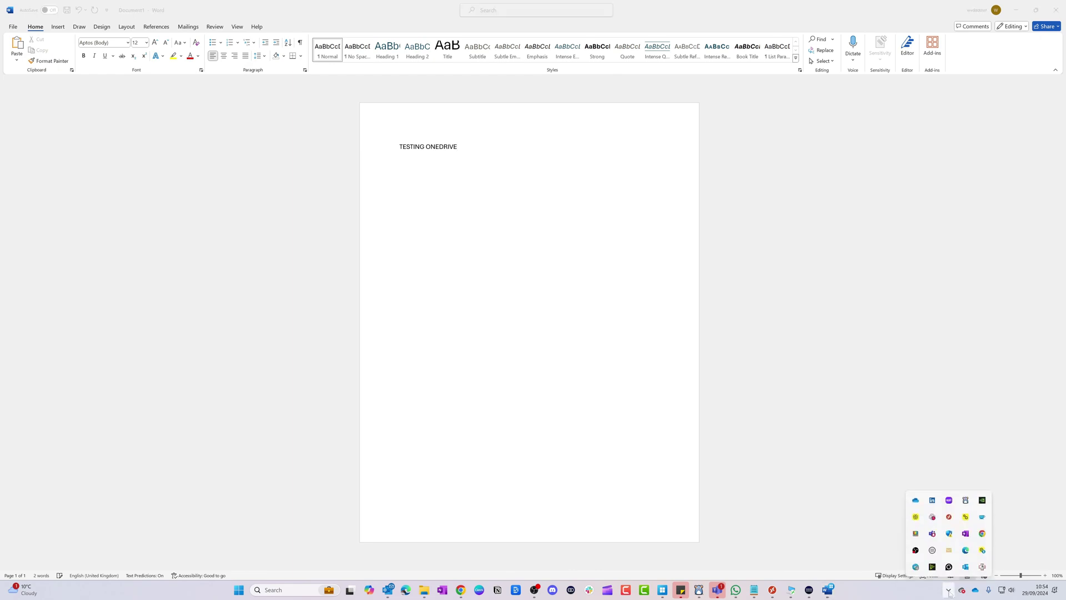
left_click(916, 498)
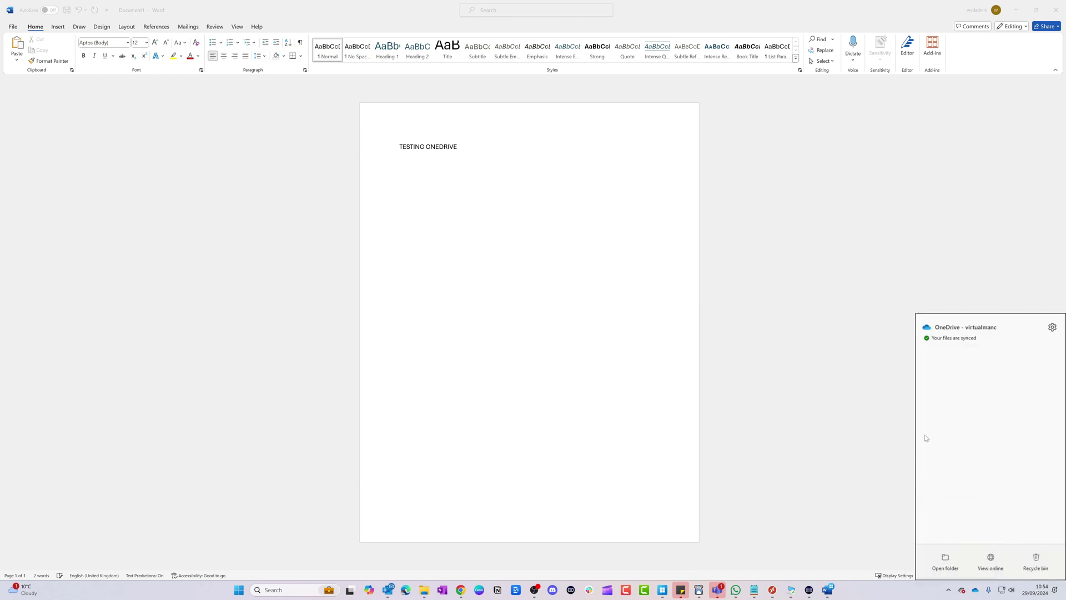
left_click(405, 207)
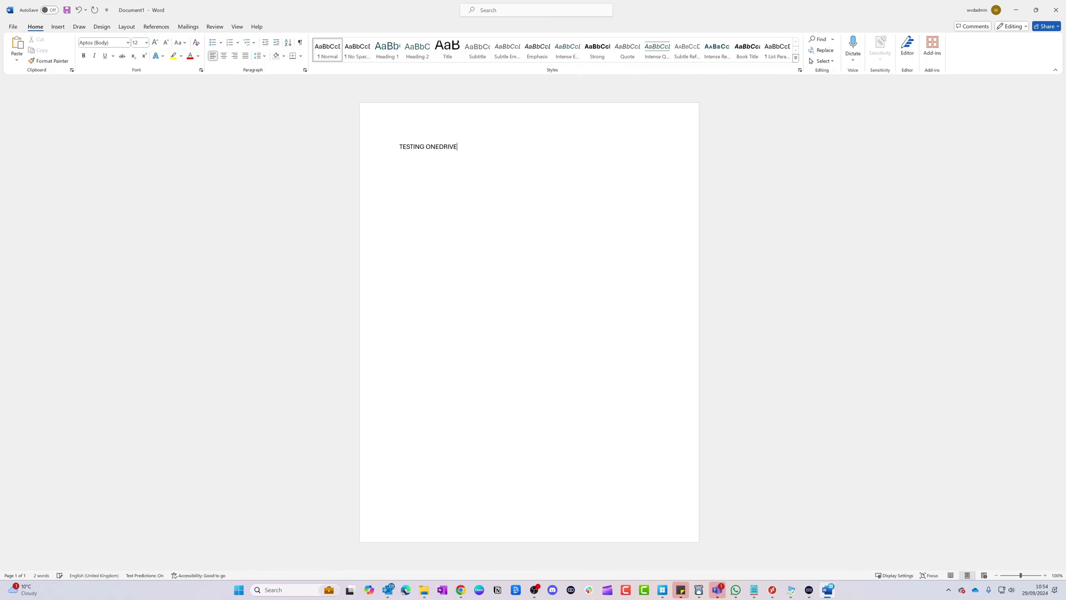
Save the document to OneDrive under the file name TESTINGNEWFUNCTIONALITY.
left_click(13, 26)
left_click(26, 155)
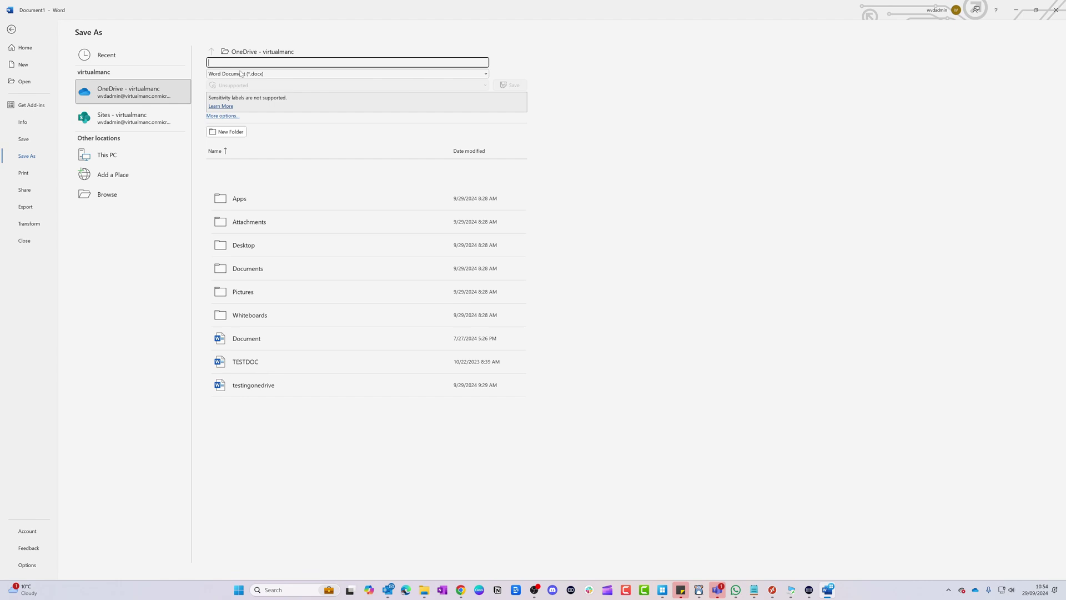
type("TESTINGNEWFUNCTIONALITY")
double_click(238, 63)
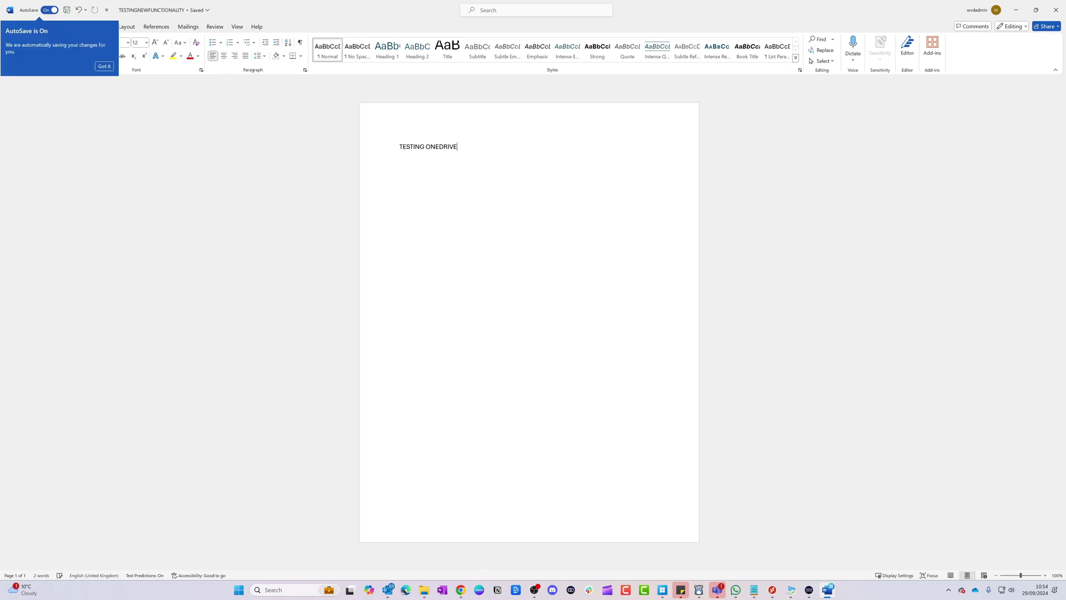
Dismiss the AutoSave notice and confirm OneDrive shows TESTINGNEWFUNCTIONALITY.docx as uploaded.
left_click(104, 67)
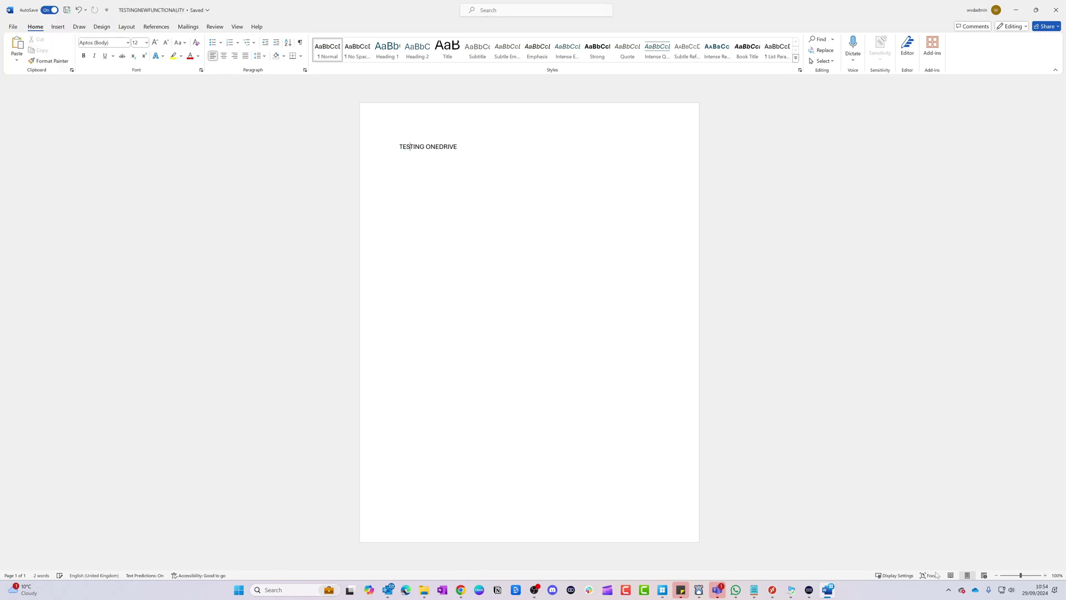
left_click(948, 590)
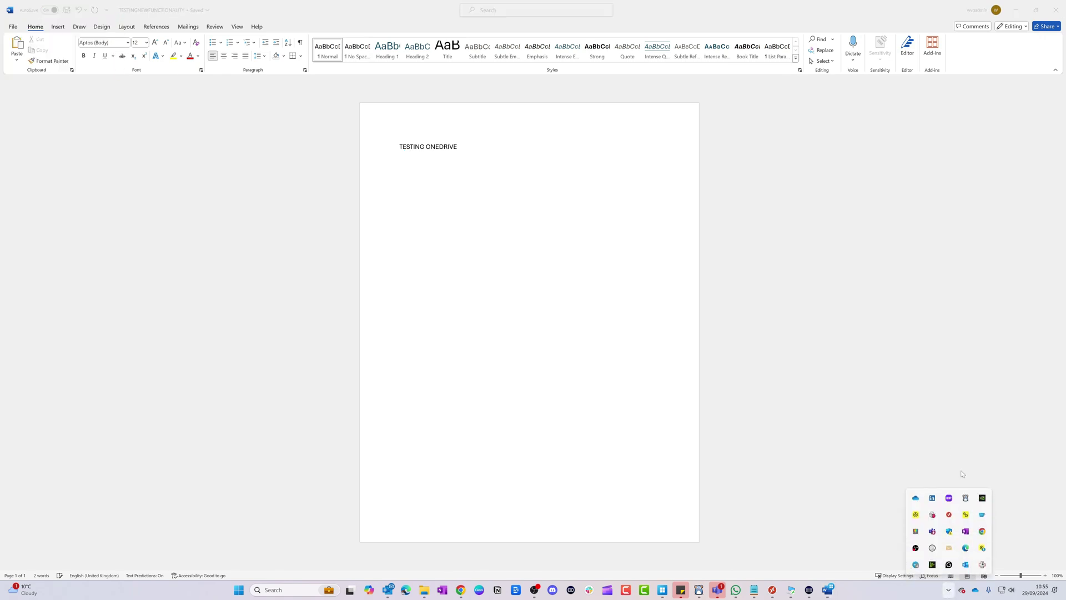
left_click(916, 498)
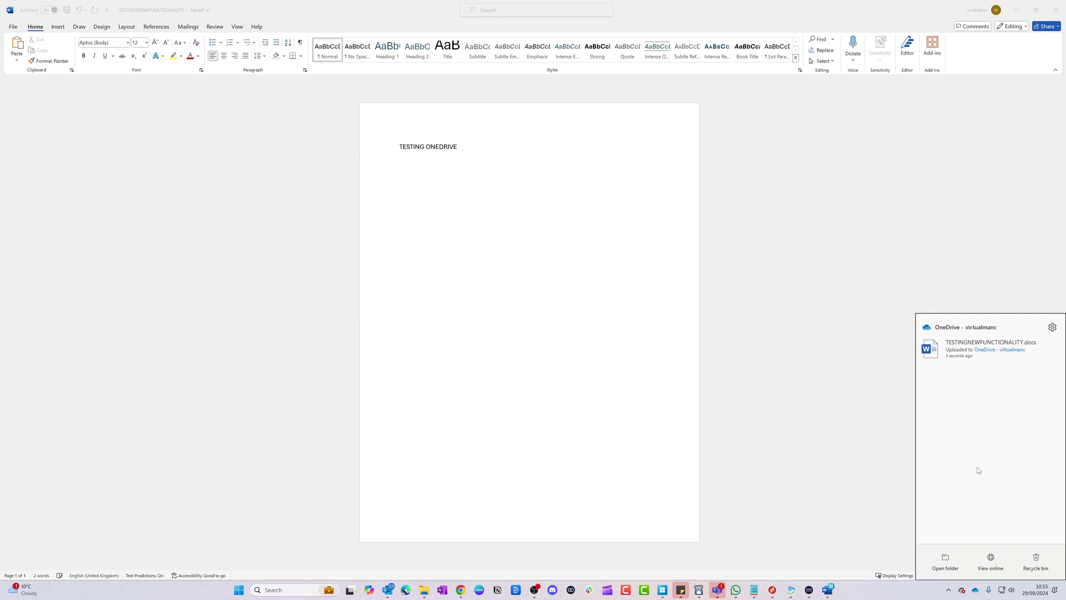
Review the Notifications and About pages in OneDrive Settings, then close the window.
left_click(1050, 327)
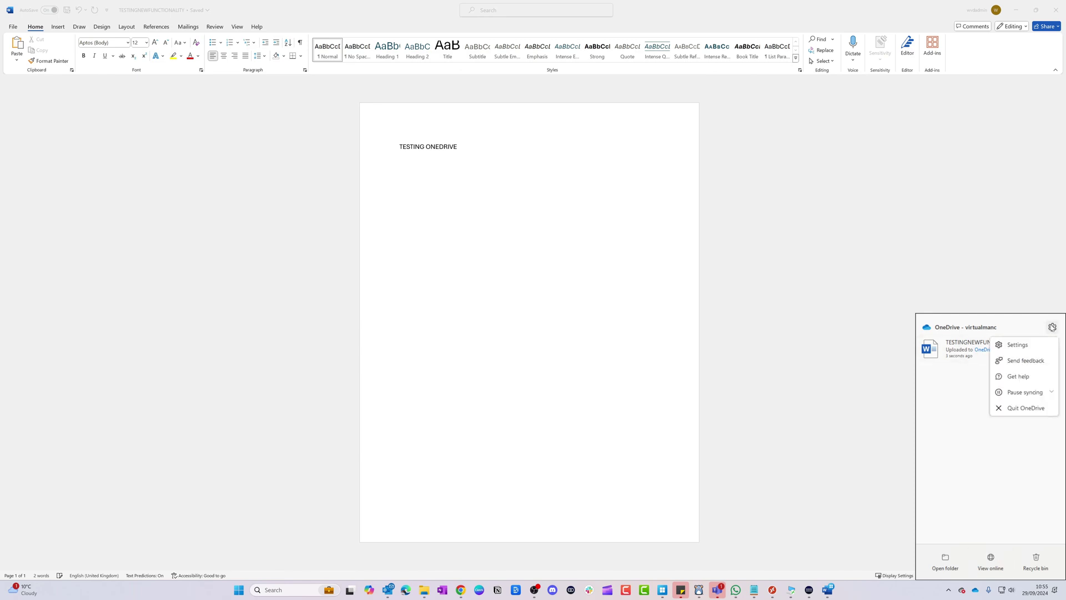
left_click(1017, 345)
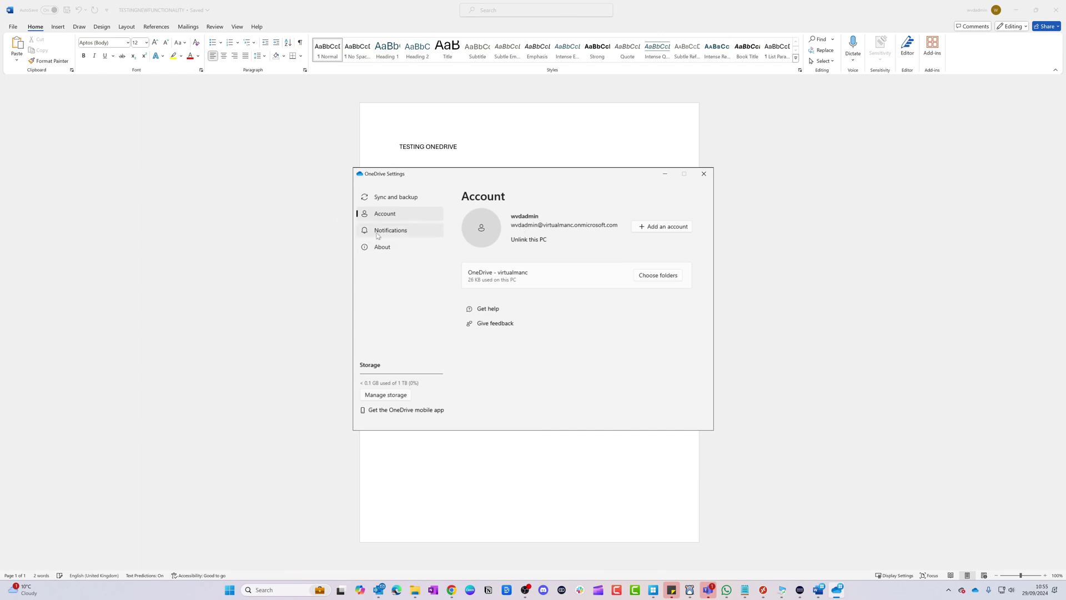
left_click(397, 230)
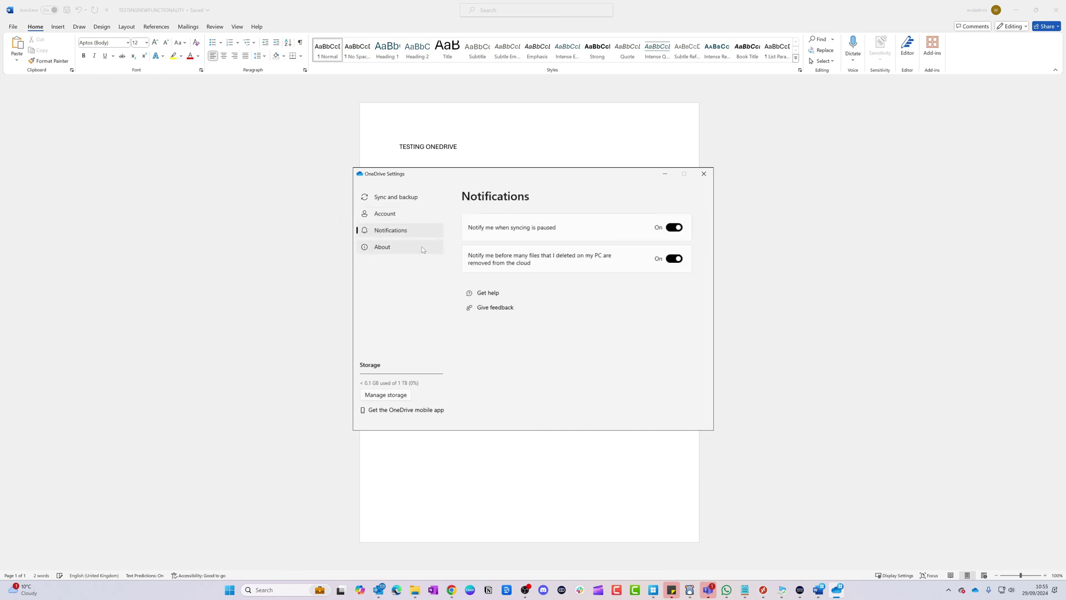
left_click(375, 247)
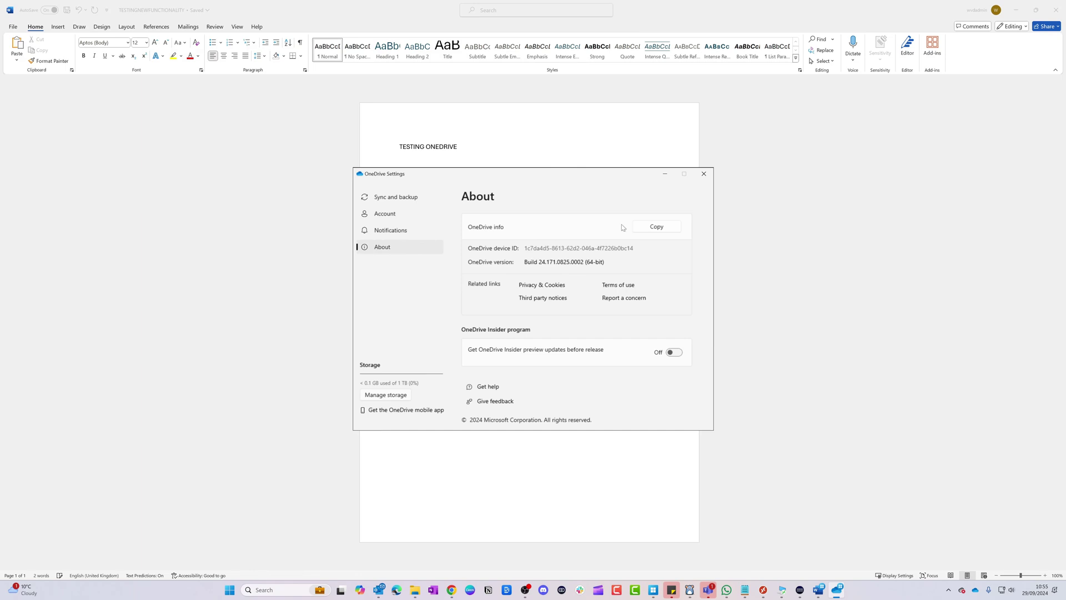
left_click(704, 175)
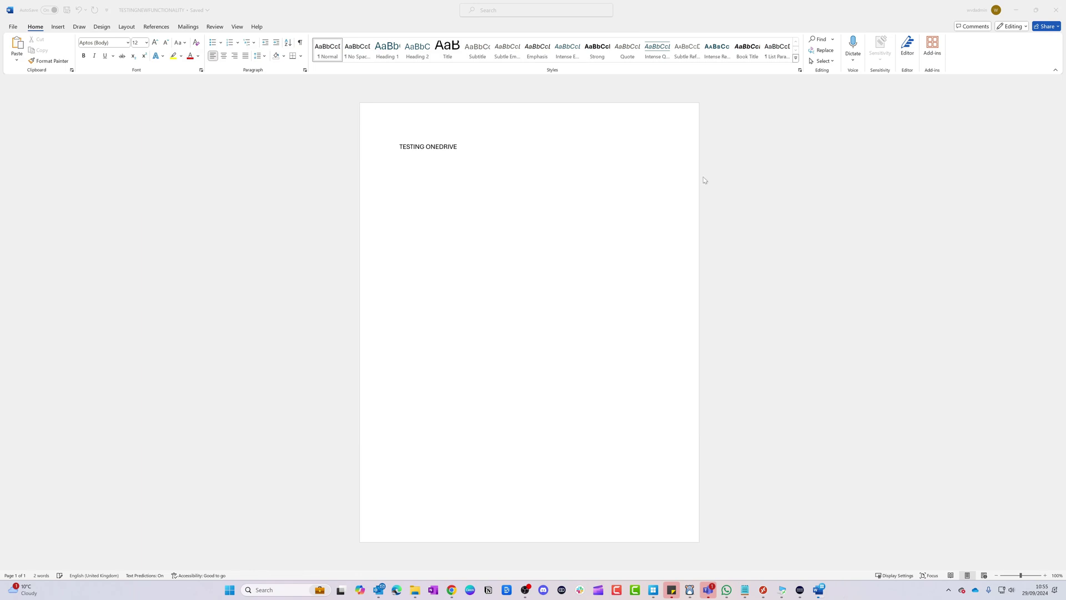